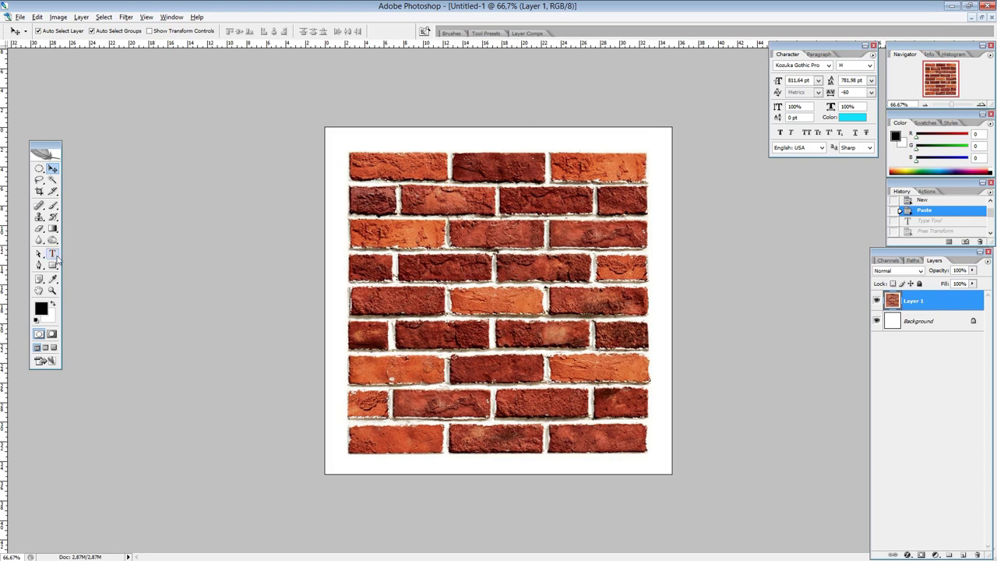
Add a cyan 17.59 pt letter B in Kozuka Gothic Pro H at the centre of the brick image
click(52, 255)
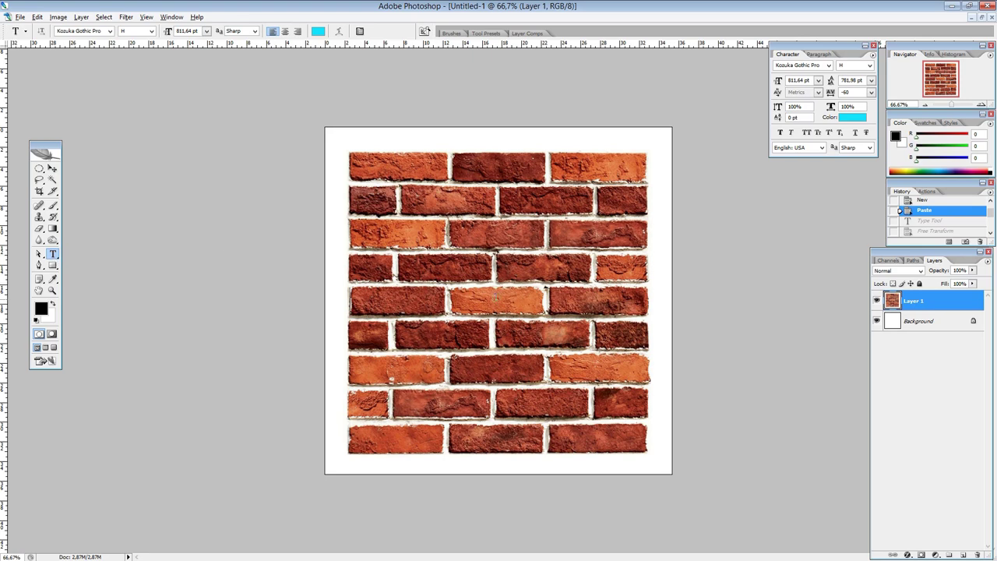
click(494, 298)
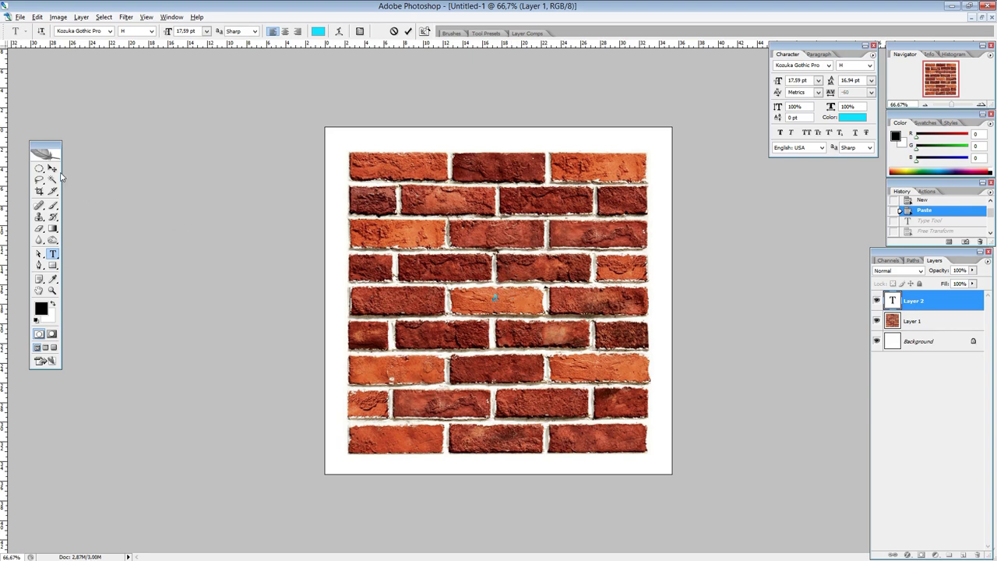
click(52, 169)
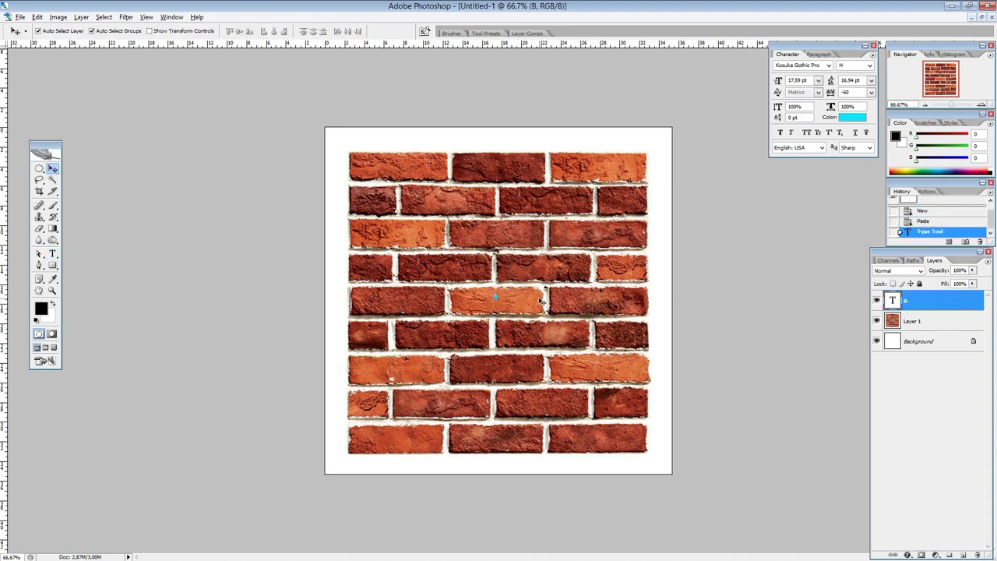
Scale the letter B proportionally with Free Transform to about 4762% and position it over the middle of the brick wall
key(ctrl+t)
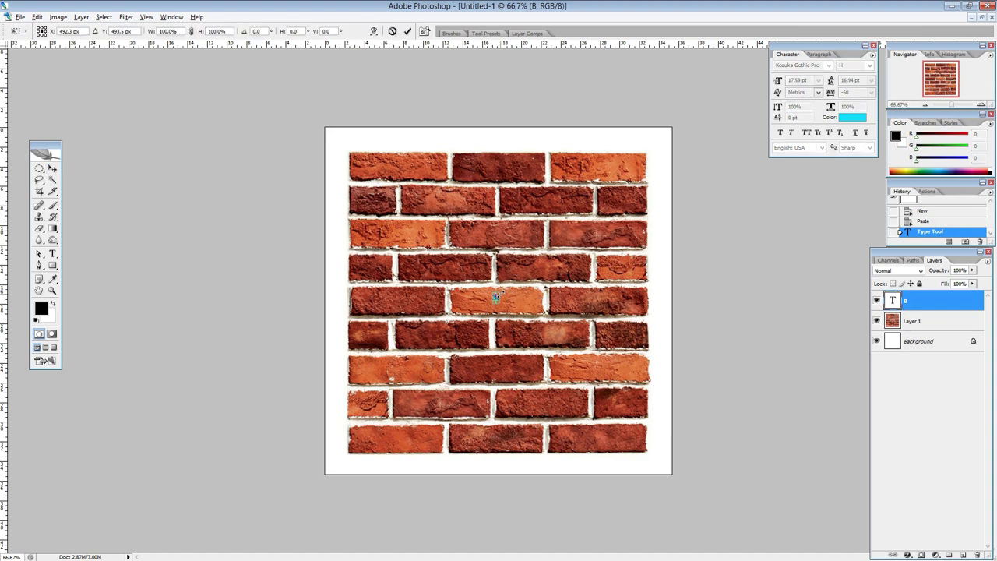
drag(496, 297, 702, 182)
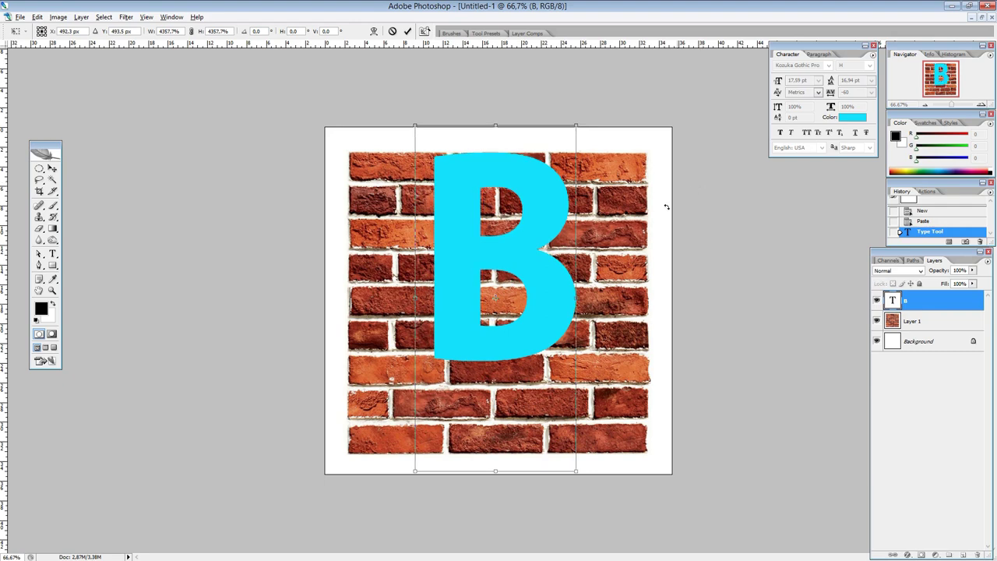
drag(537, 287, 548, 330)
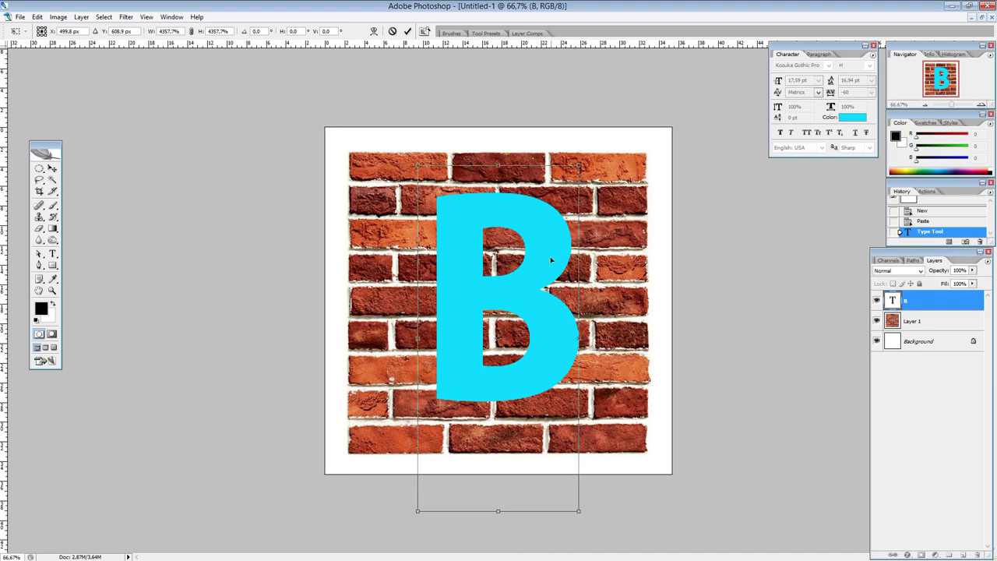
drag(550, 259, 548, 264)
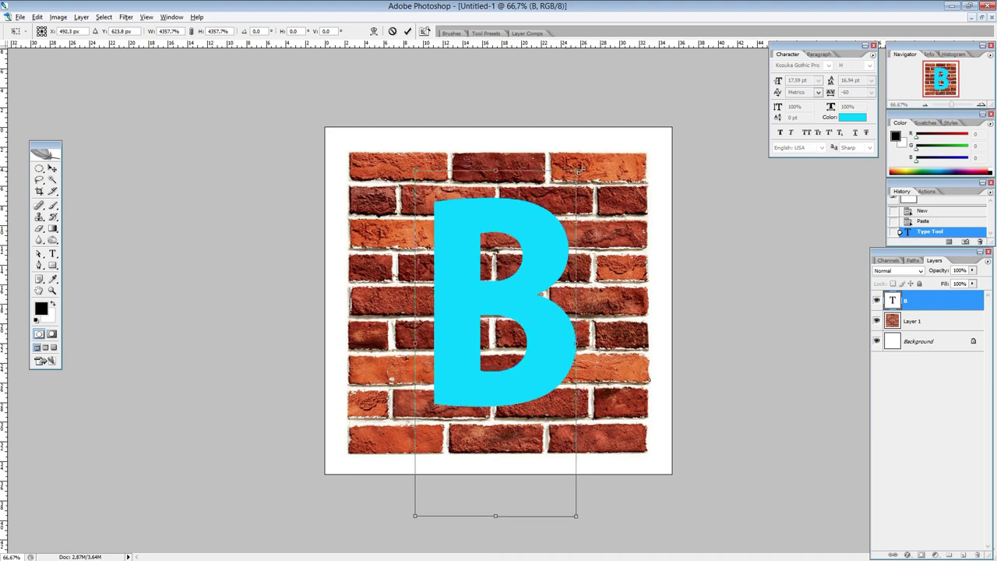
drag(580, 168, 591, 141)
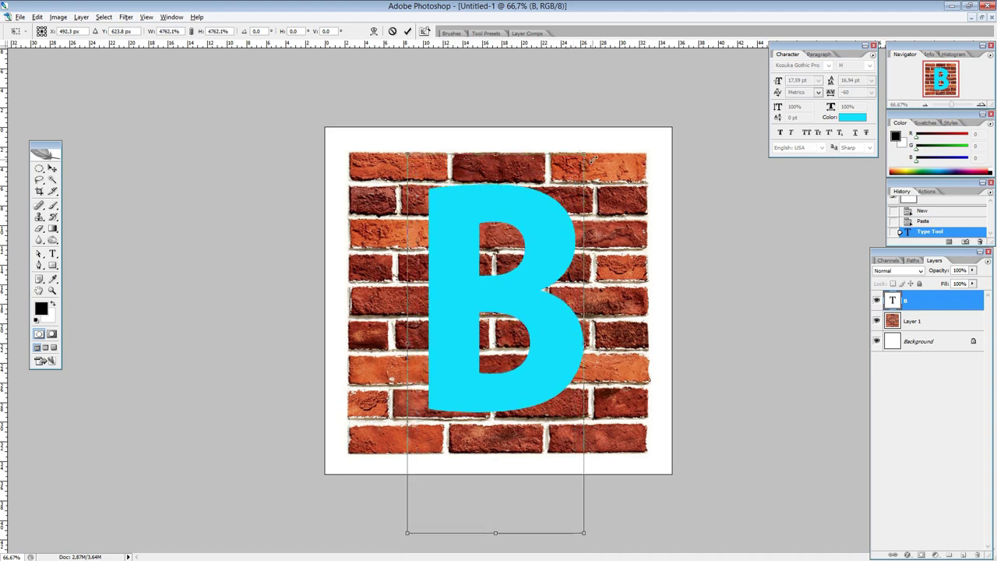
key(Return)
Nudge the letter B slightly down and to the left to fine-tune its position over the bricks
key(Right)
key(Down)
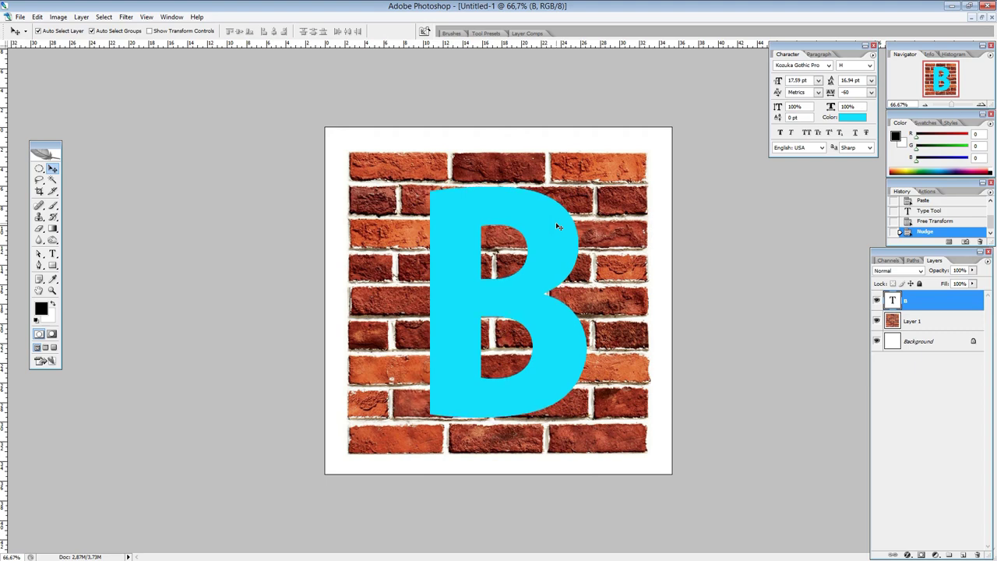
key(Down)
key(Left)
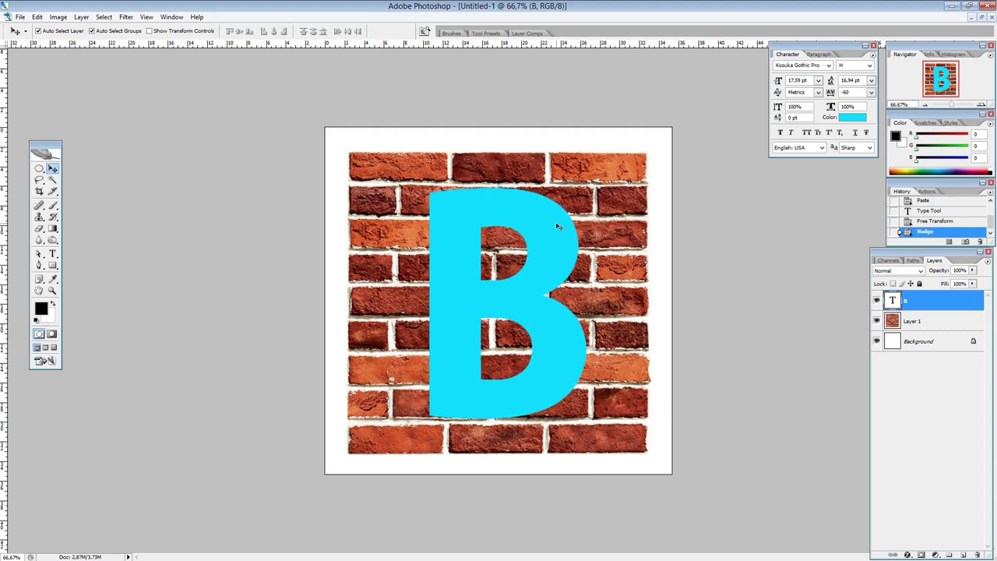
key(Left)
key(Left)
key(Left)
key(Left)
key(Left)
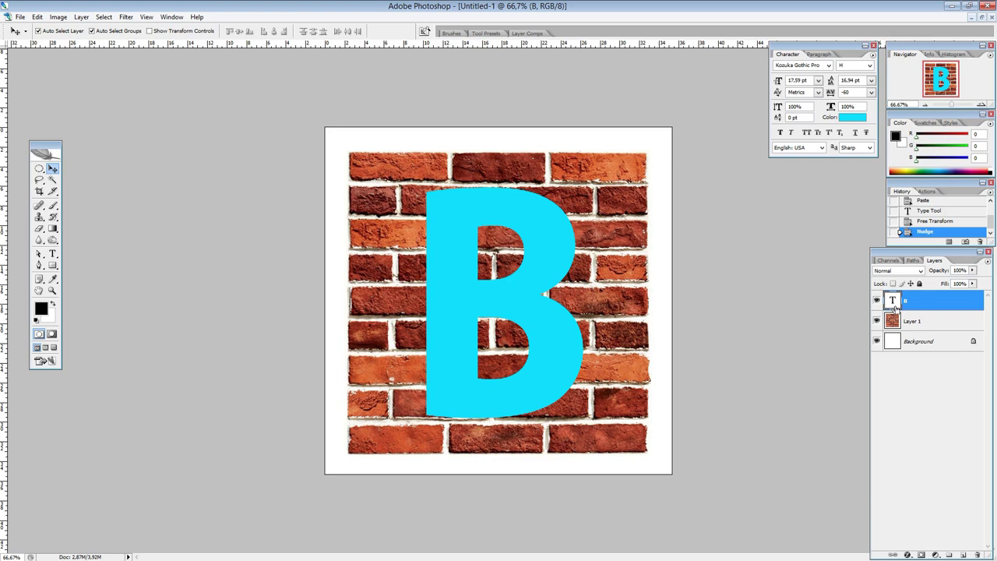
Load the letter B's outline as a selection and hide both the text layer and the brick layer
ctrl+click(894, 308)
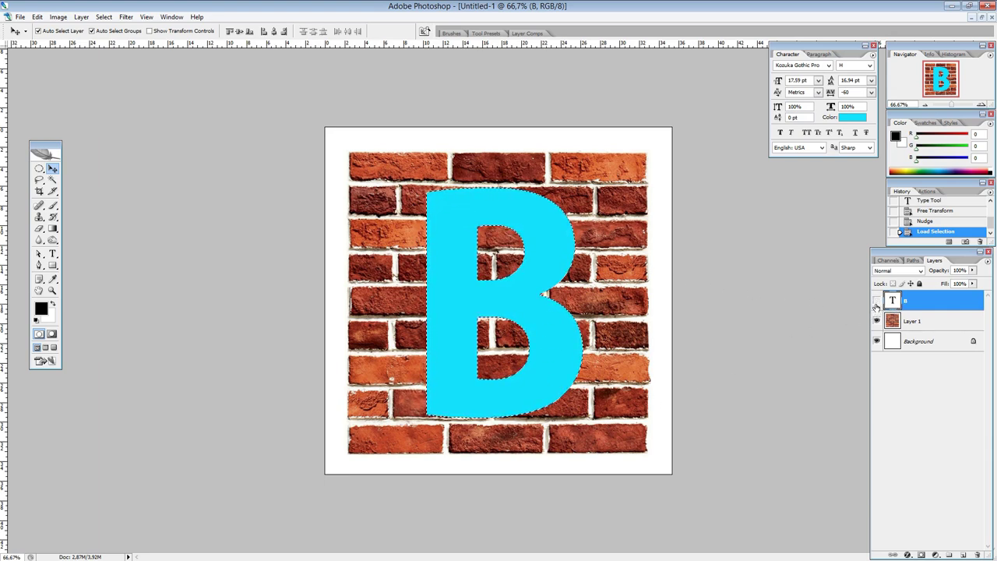
click(876, 302)
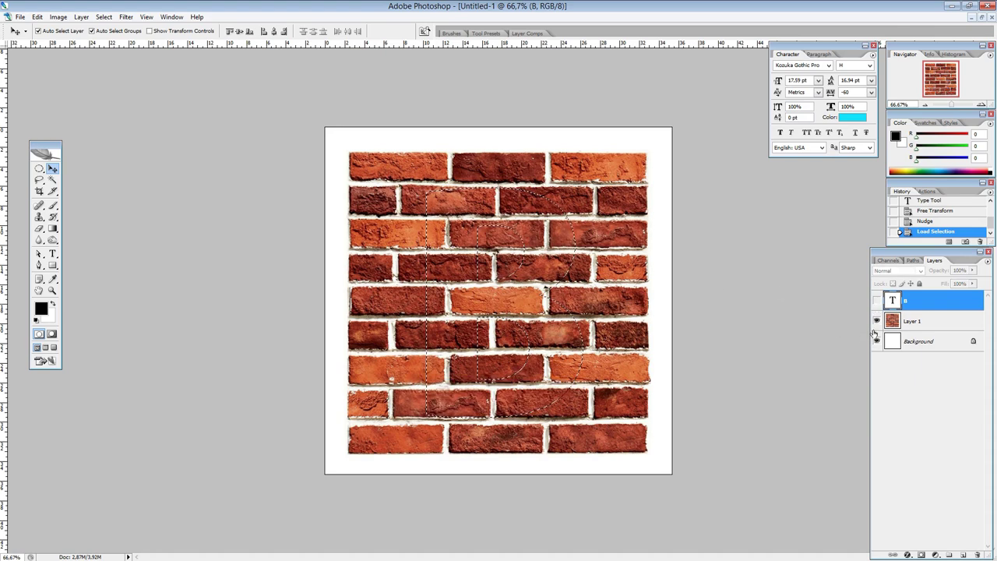
click(876, 321)
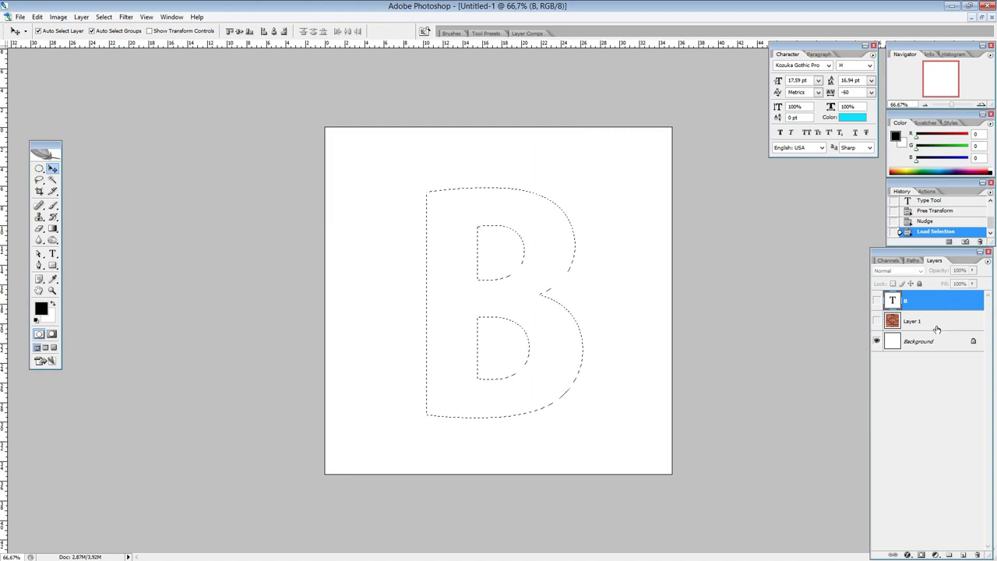
Show the brick layer, Layer 1, again and add a layer mask to it from the B-shaped selection
click(937, 329)
click(876, 321)
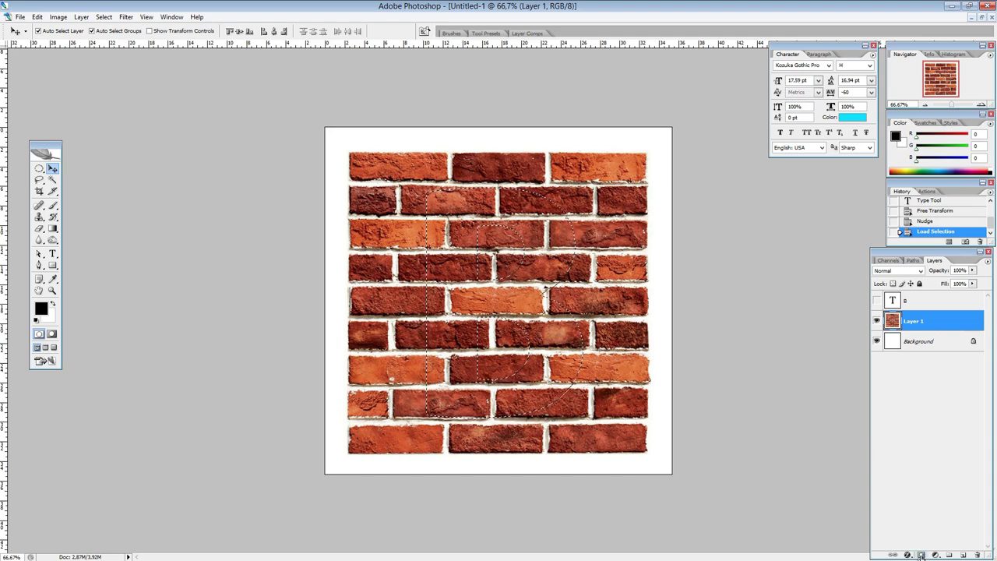
click(920, 555)
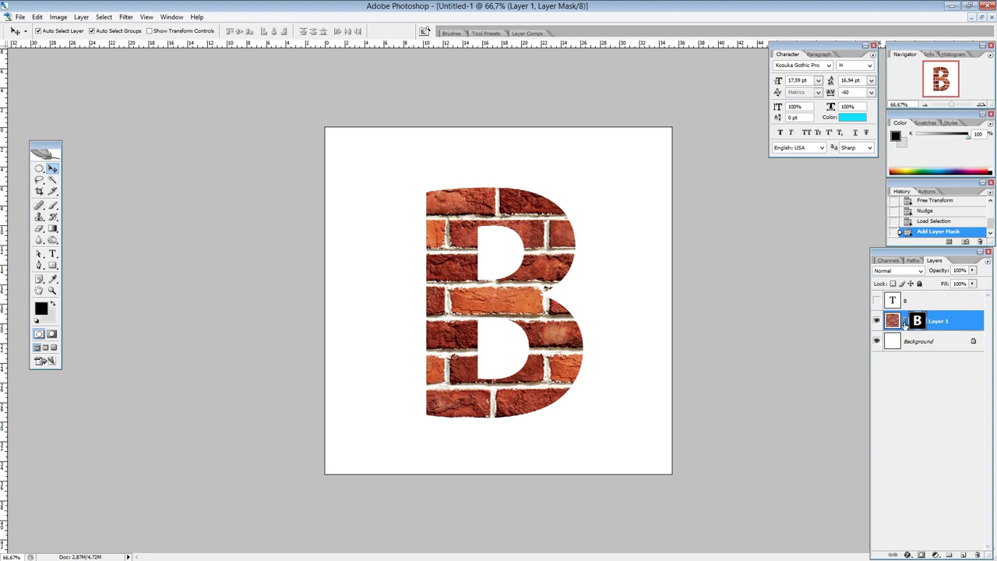
Unlink the mask from Layer 1 and shift only the brick texture about 21 px to the left inside the letter
click(904, 323)
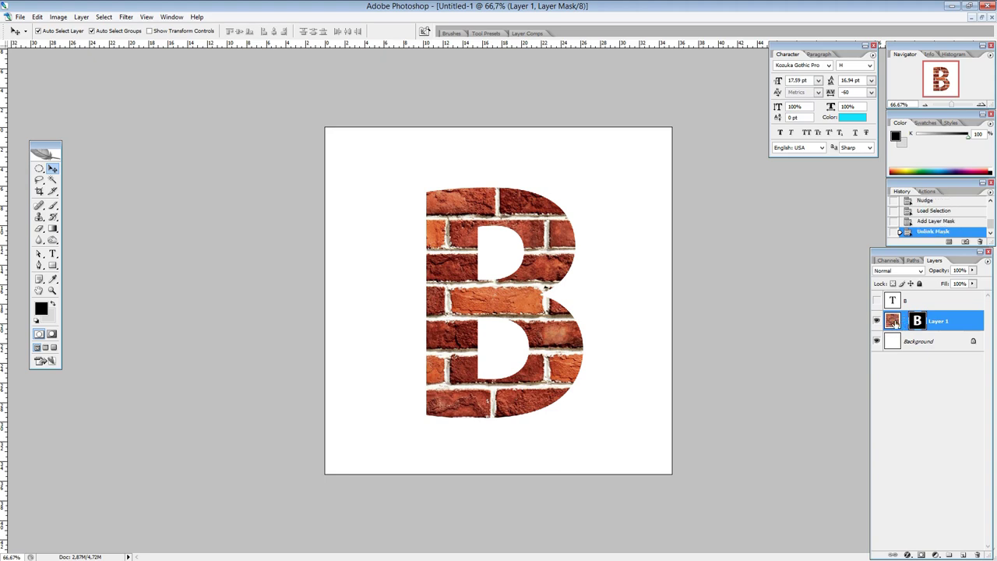
click(893, 322)
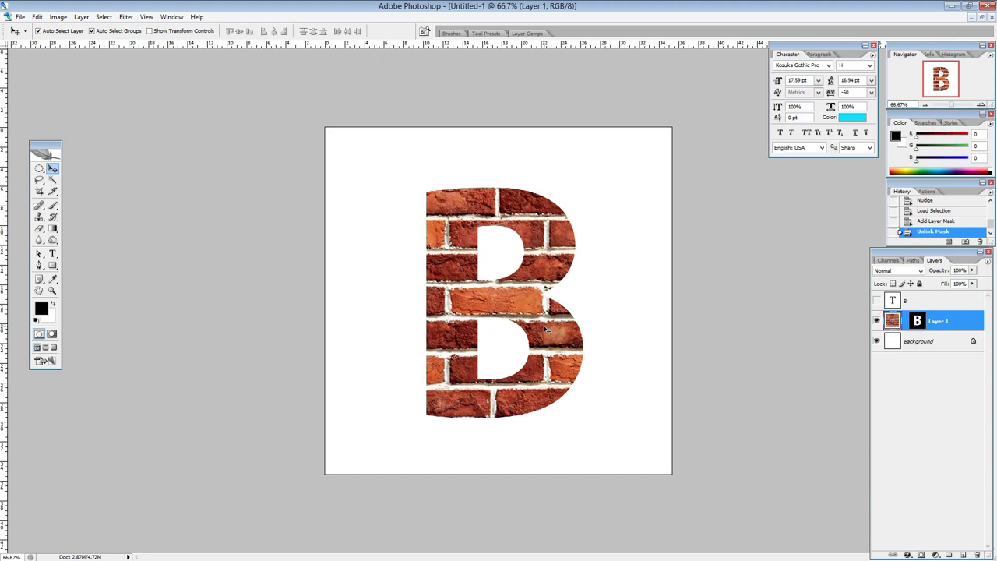
key(ctrl+t)
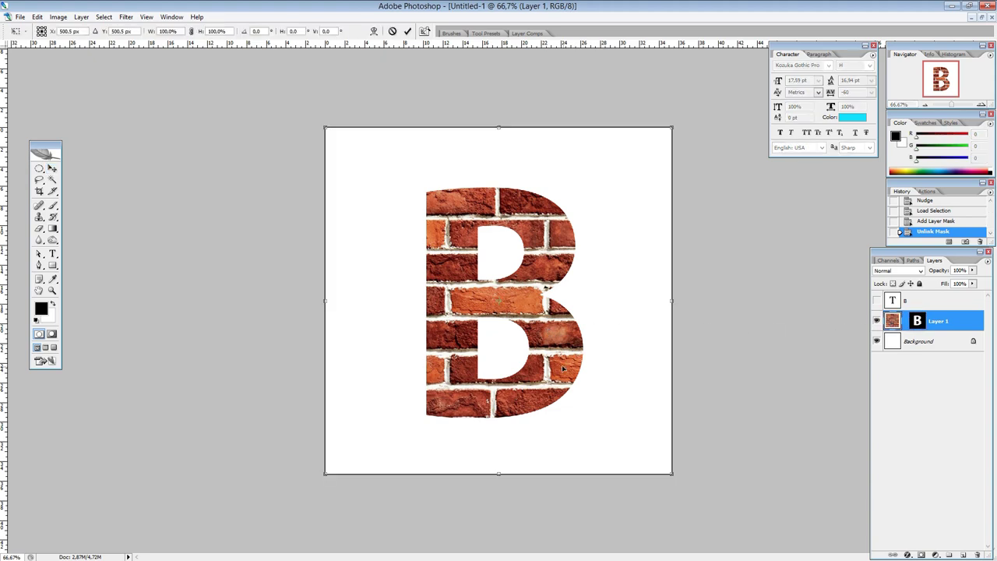
mouse_move(546, 365)
mouse_down()
mouse_move(571, 366)
mouse_move(525, 365)
mouse_move(547, 355)
mouse_up()
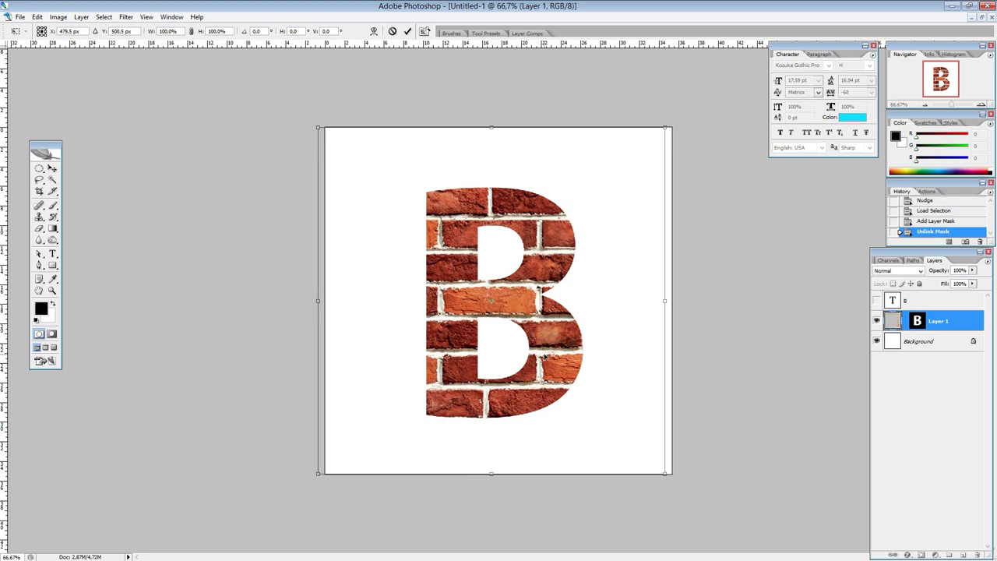
key(Return)
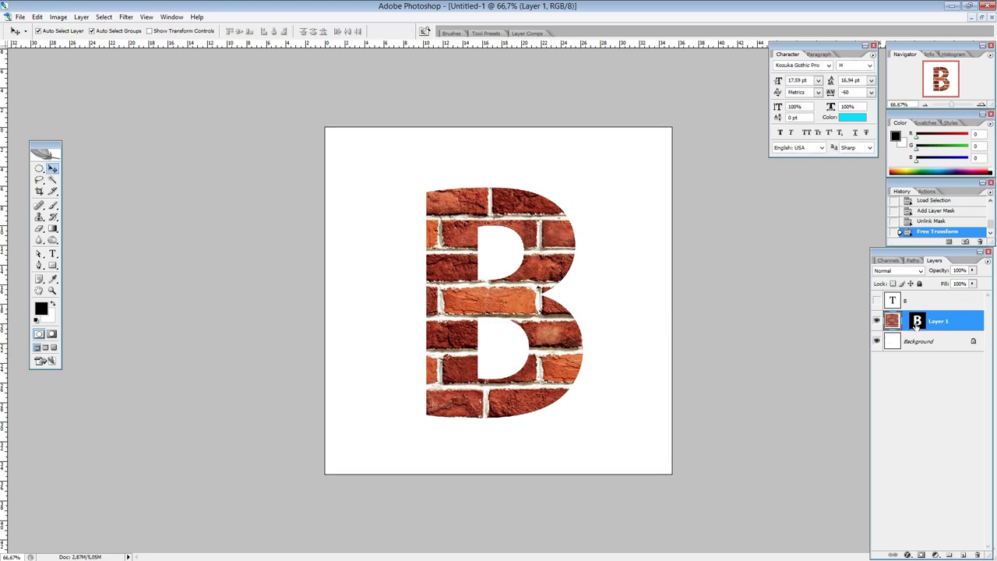
Try moving only the B-shaped mask over the brick texture with Free Transform
click(917, 325)
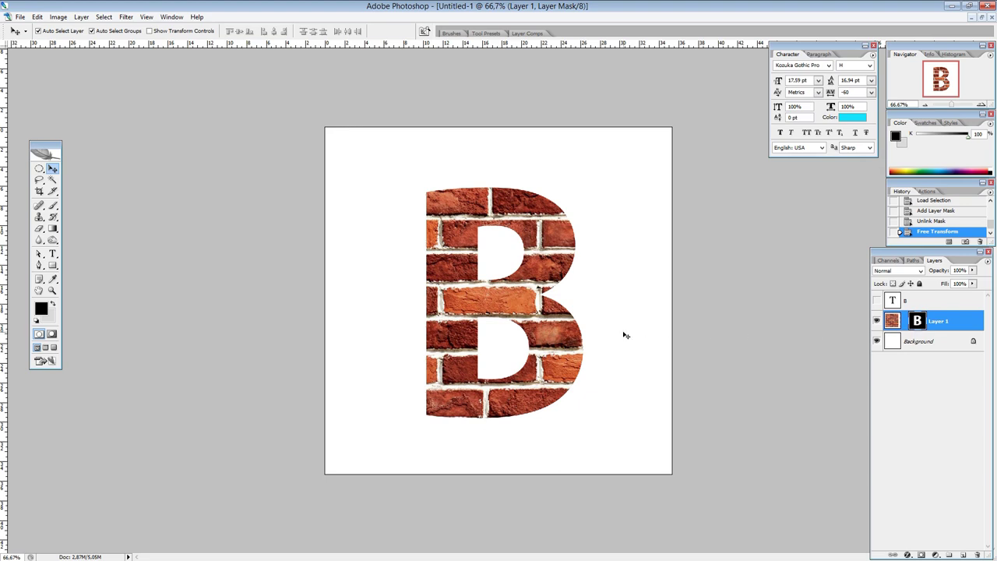
key(ctrl+t)
mouse_move(550, 347)
mouse_down()
mouse_move(545, 331)
mouse_move(533, 362)
mouse_move(512, 332)
mouse_move(519, 353)
mouse_move(534, 337)
mouse_move(539, 344)
mouse_up()
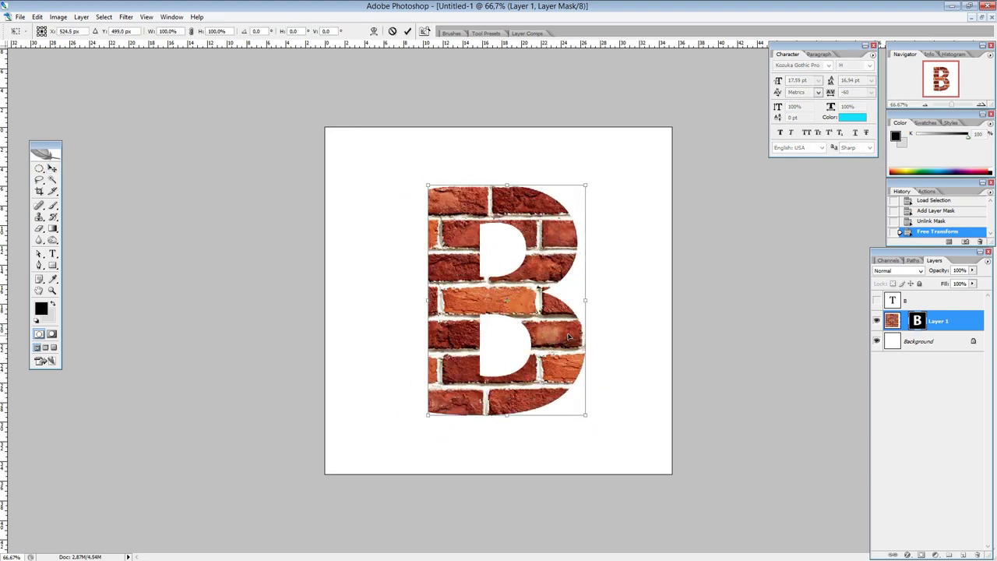
key(Return)
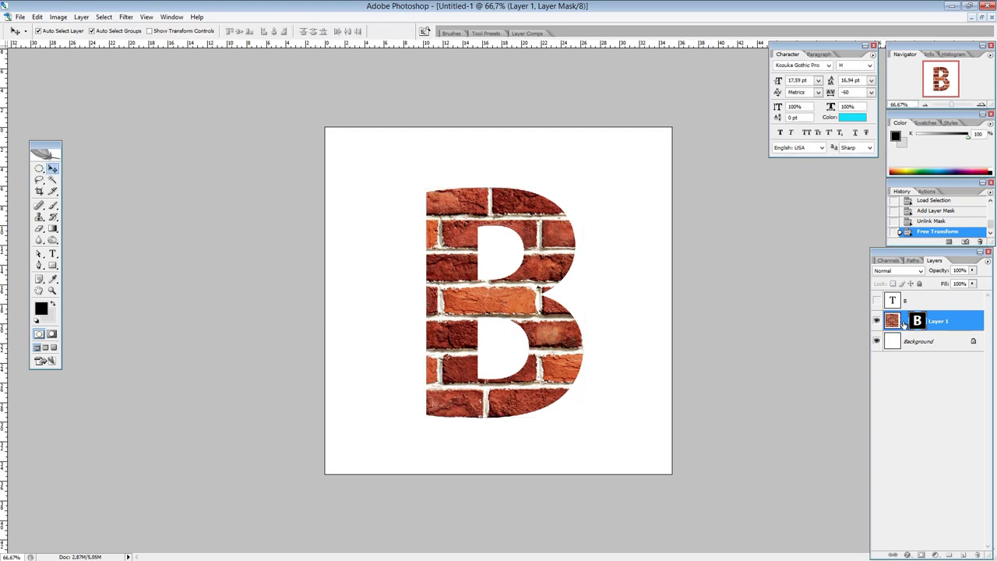
Relink the mask to the brick texture on Layer 1 and try moving both together
click(904, 321)
mouse_move(561, 320)
mouse_down()
mouse_move(528, 313)
mouse_move(552, 315)
mouse_up()
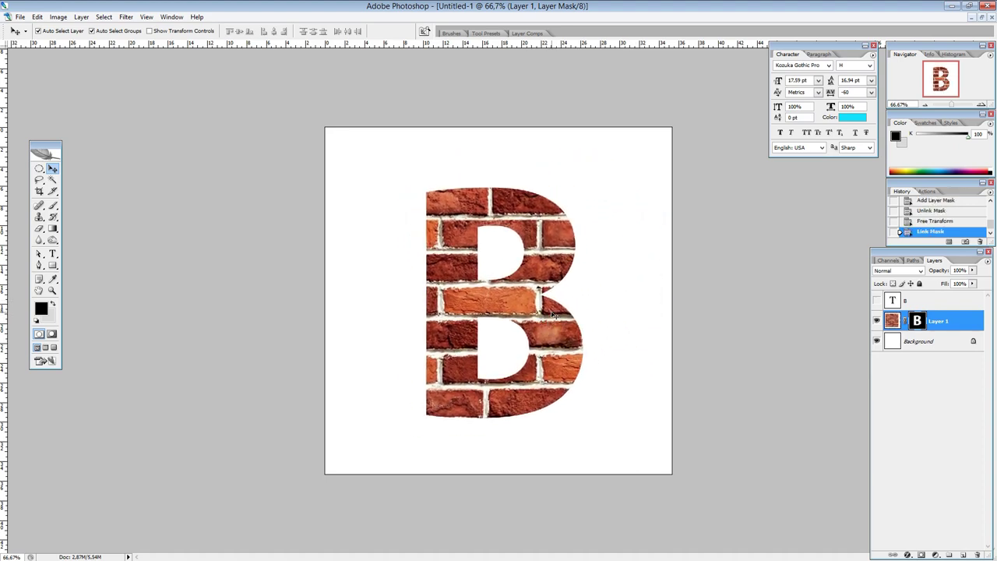